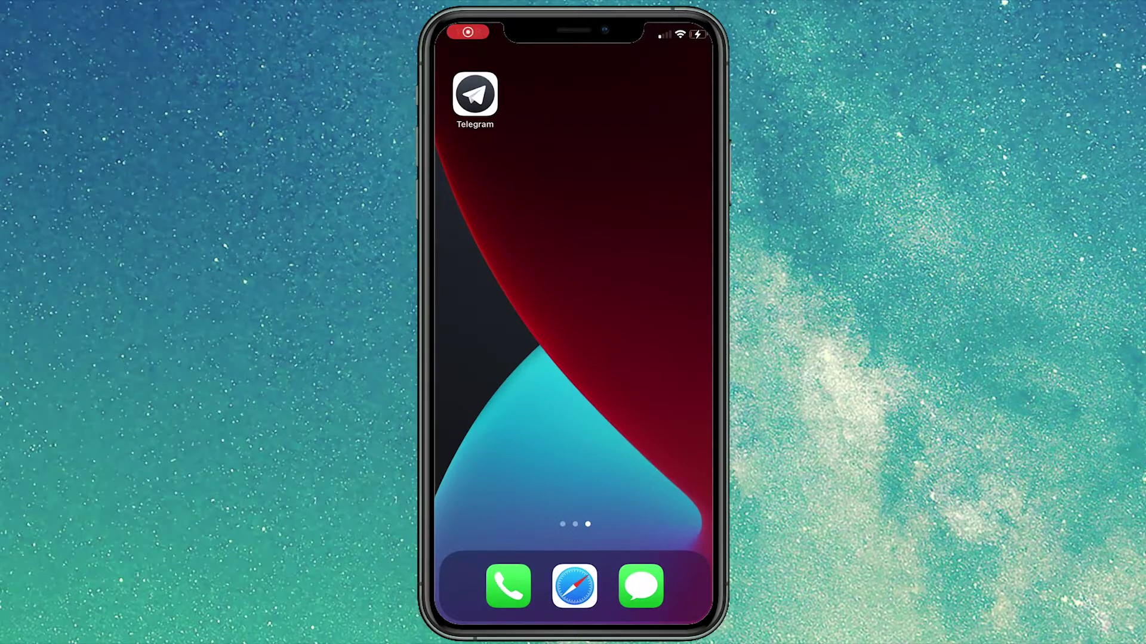
- Launch Telegram from the home screen and bring up the chat list
left_click(500, 109)
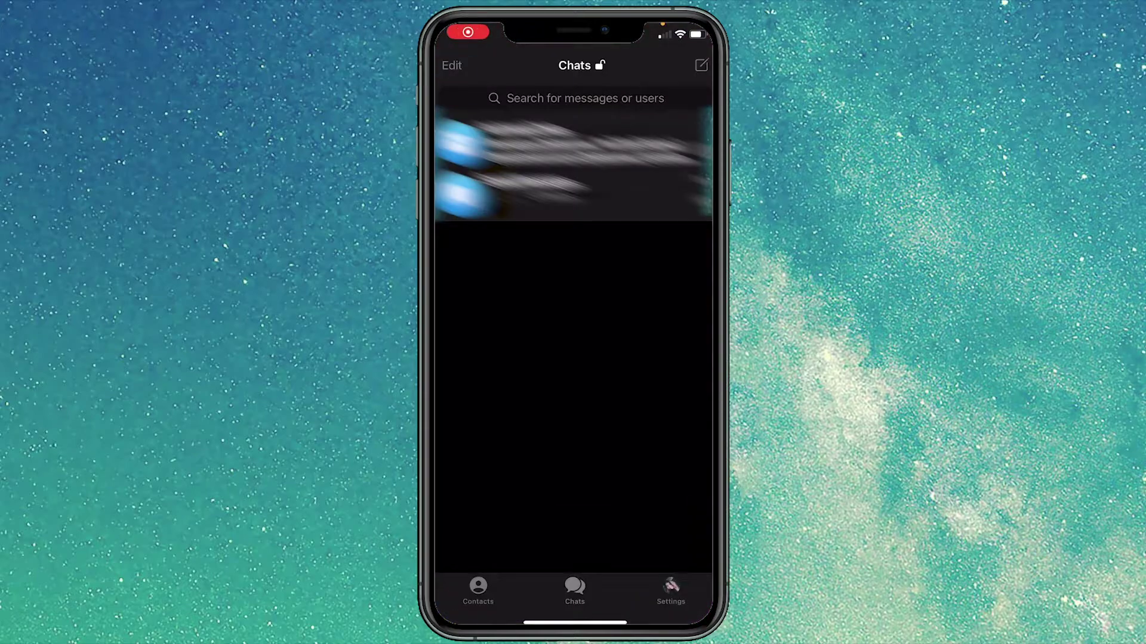
left_click(592, 591)
- Begin a Chats search for the 'downloadst' sticker downloader bot
left_click(548, 101)
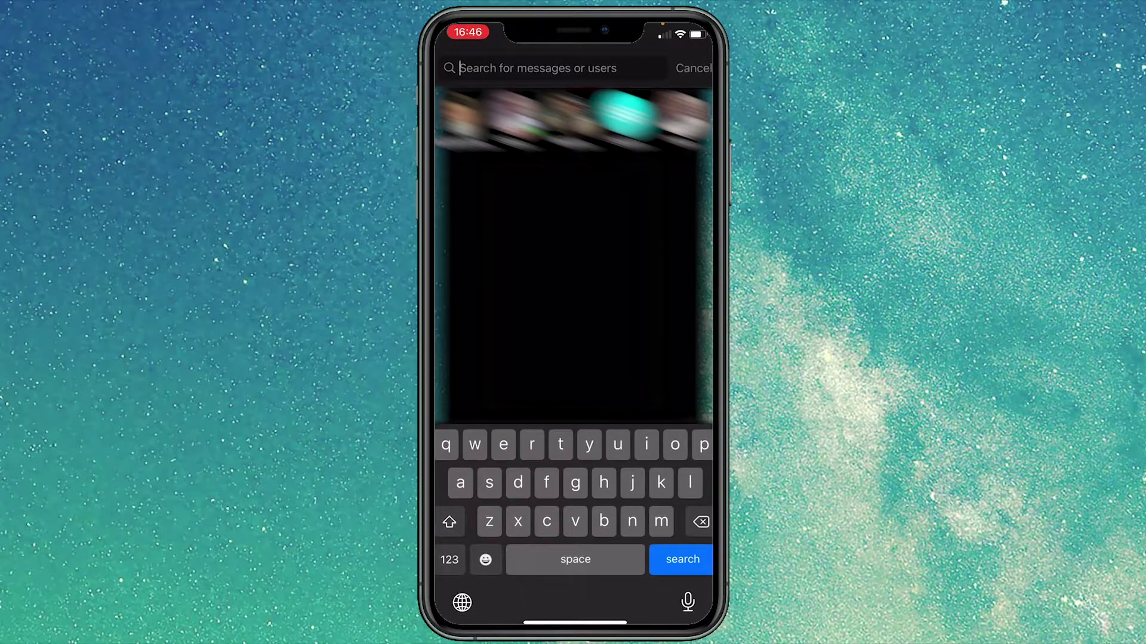
type("do")
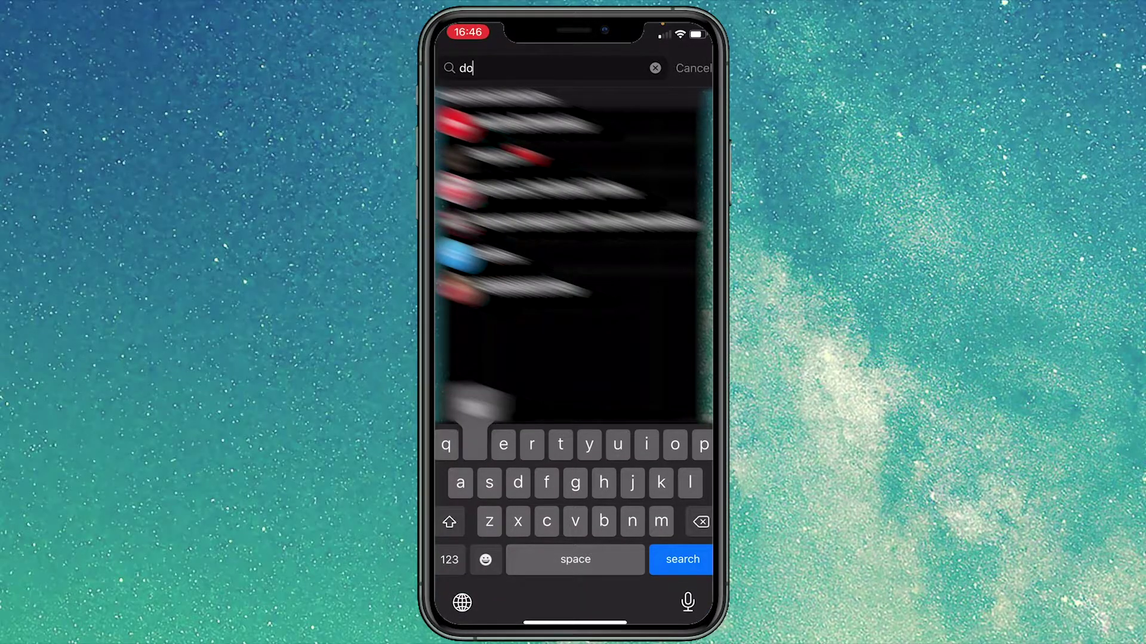
type("wnloadst")
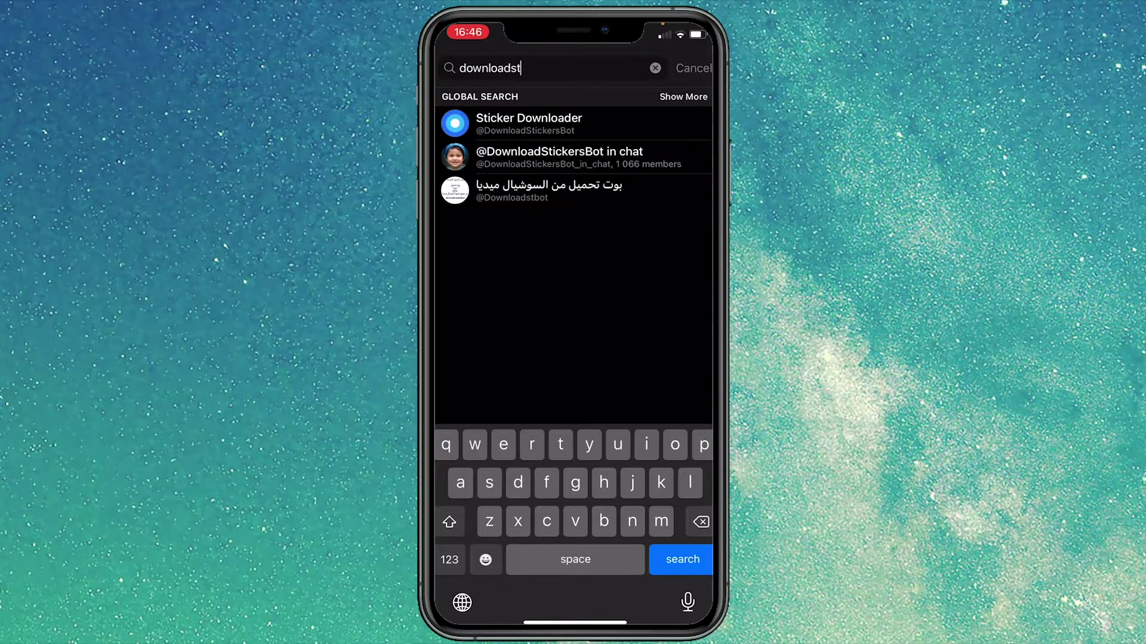
- Start the Sticker Downloader bot, then go back to the 'downloadst' results
left_click(506, 127)
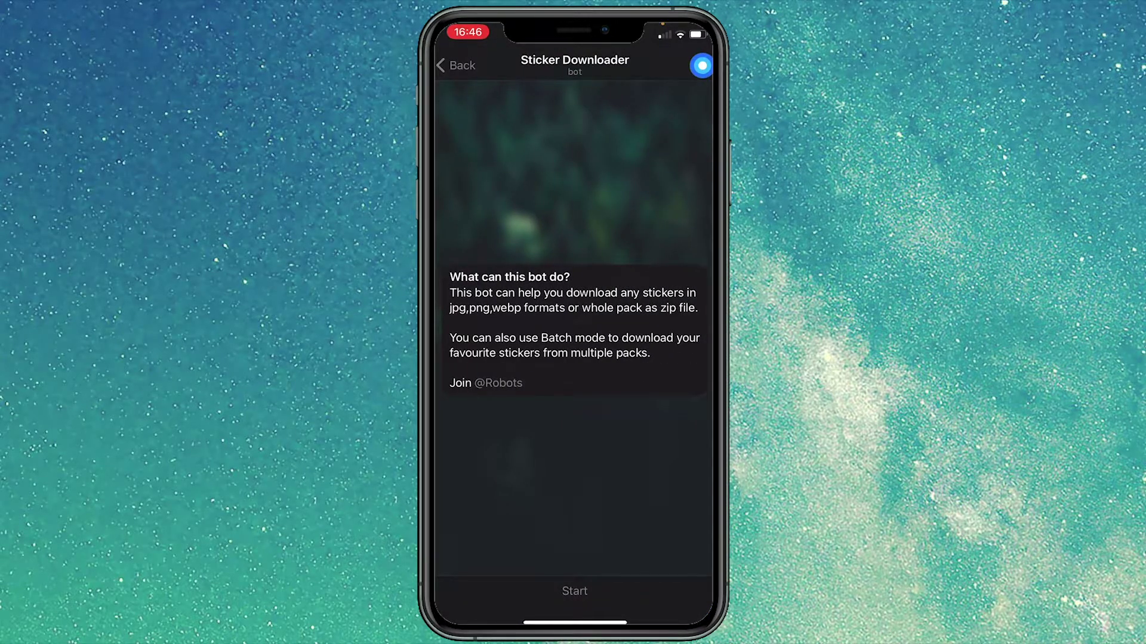
left_click(603, 598)
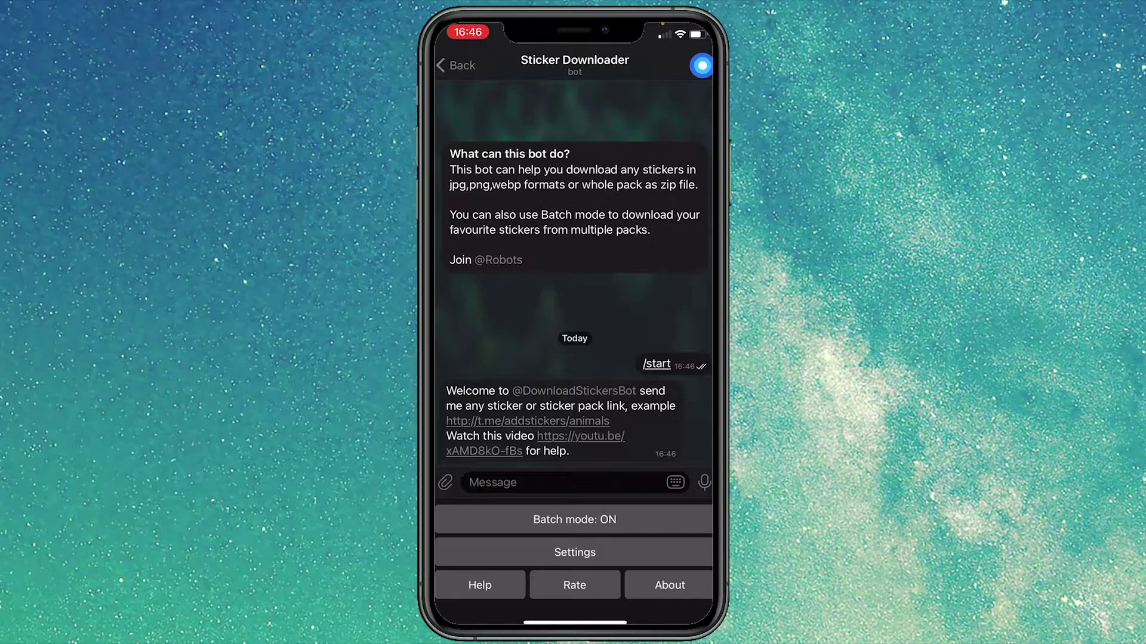
left_click(474, 64)
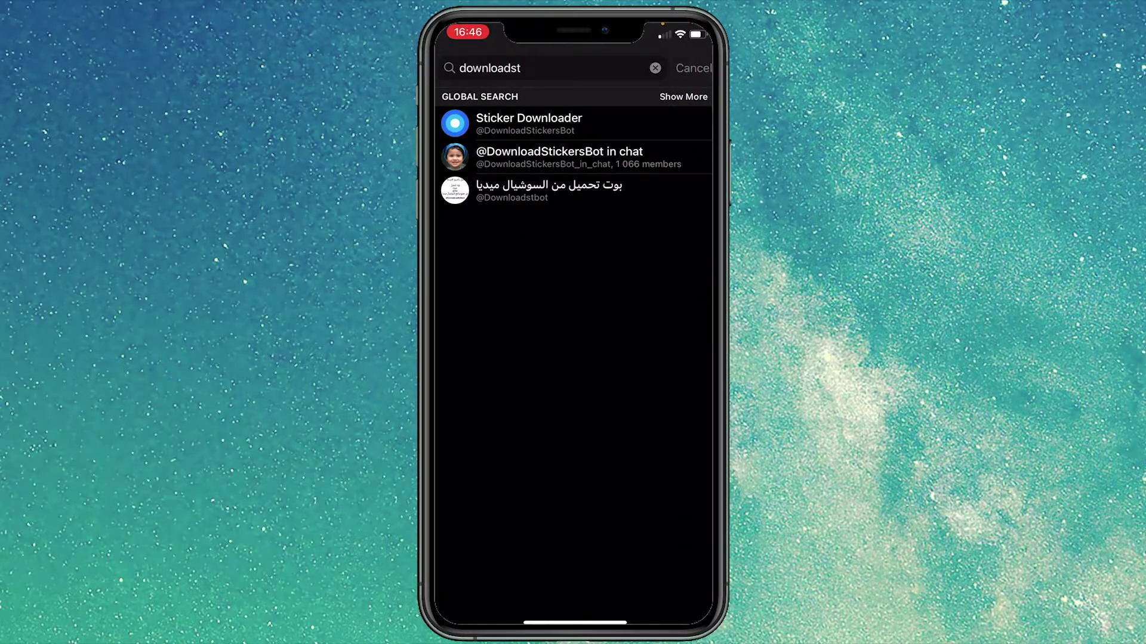
- Leave the search and go to Settings > Stickers and Emoji
left_click(691, 70)
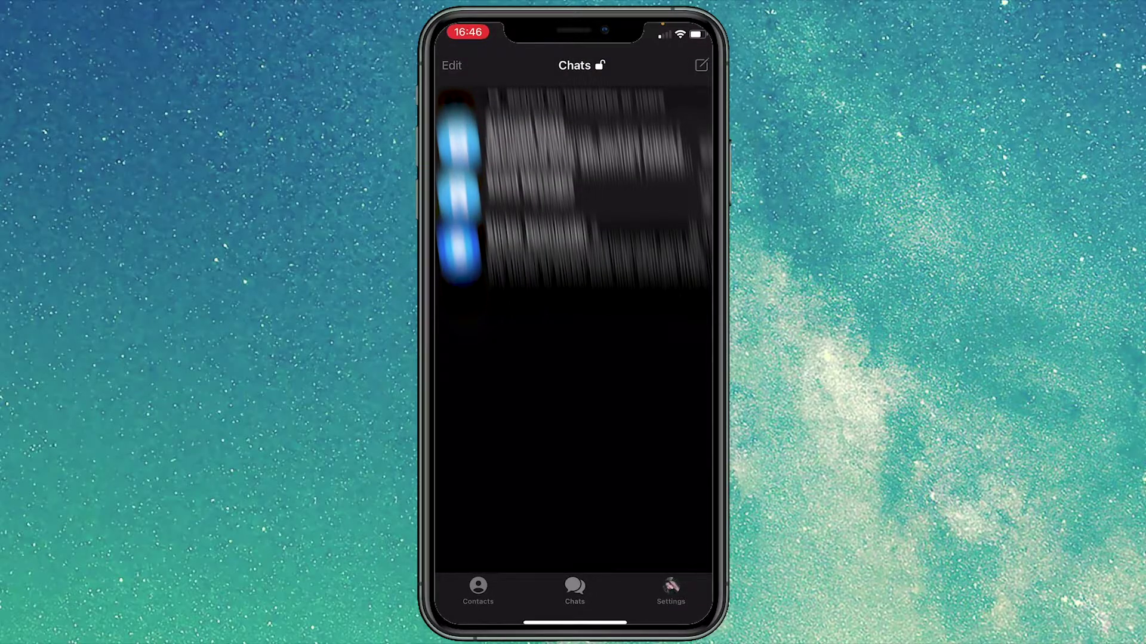
left_click(674, 591)
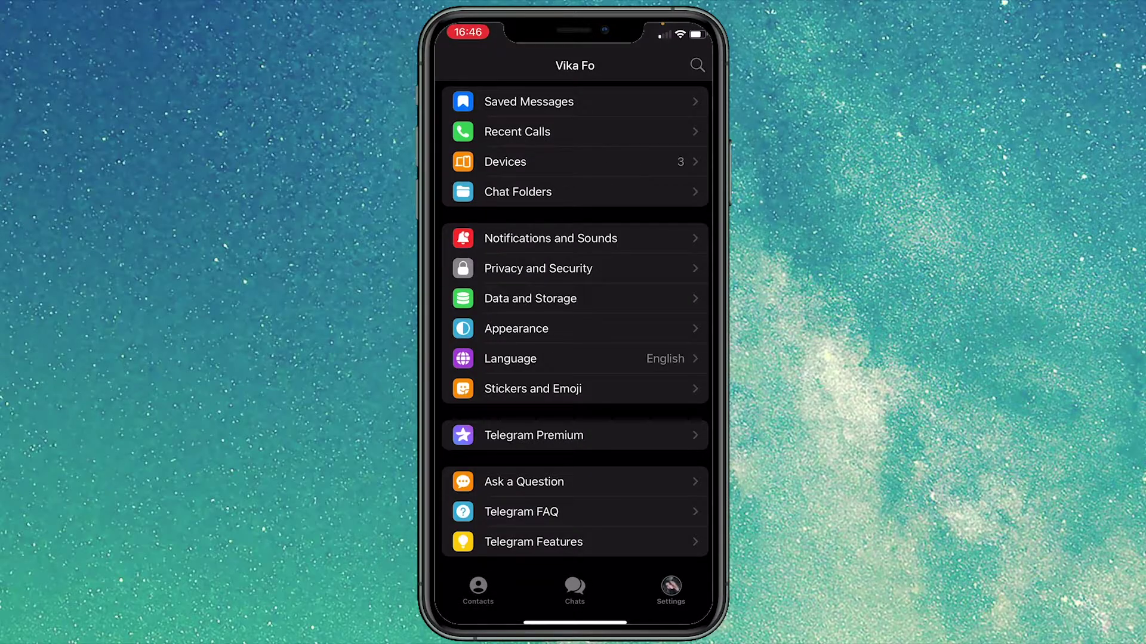
left_click(598, 390)
scroll(574, 358, "down", 2)
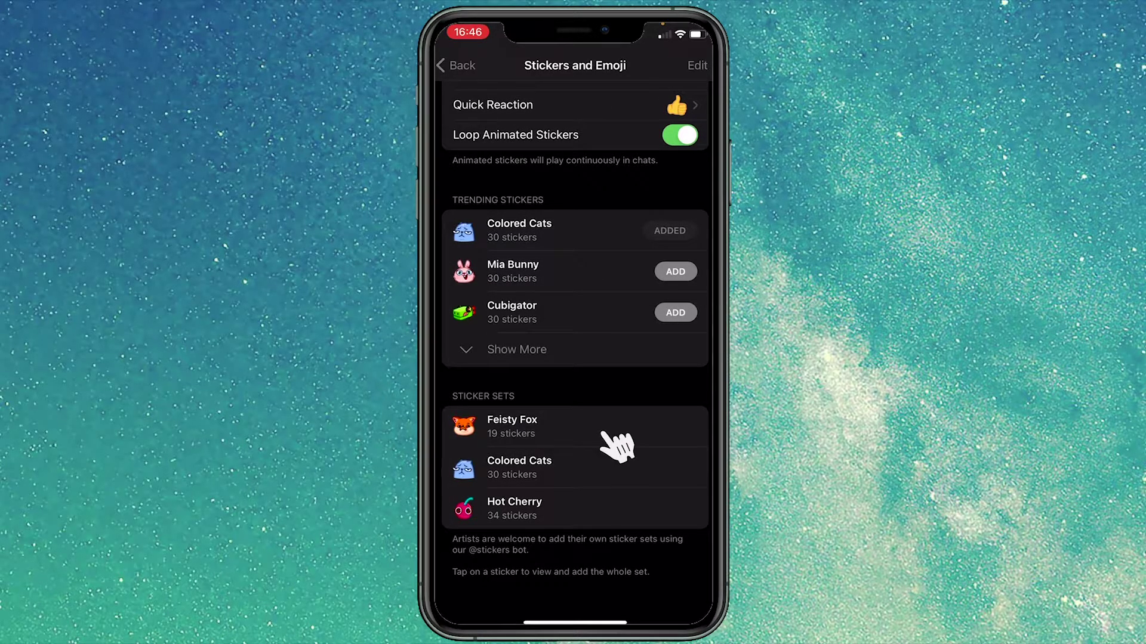
- Copy the Feisty Fox sticker set link, then return to the main settings list
left_click(616, 446)
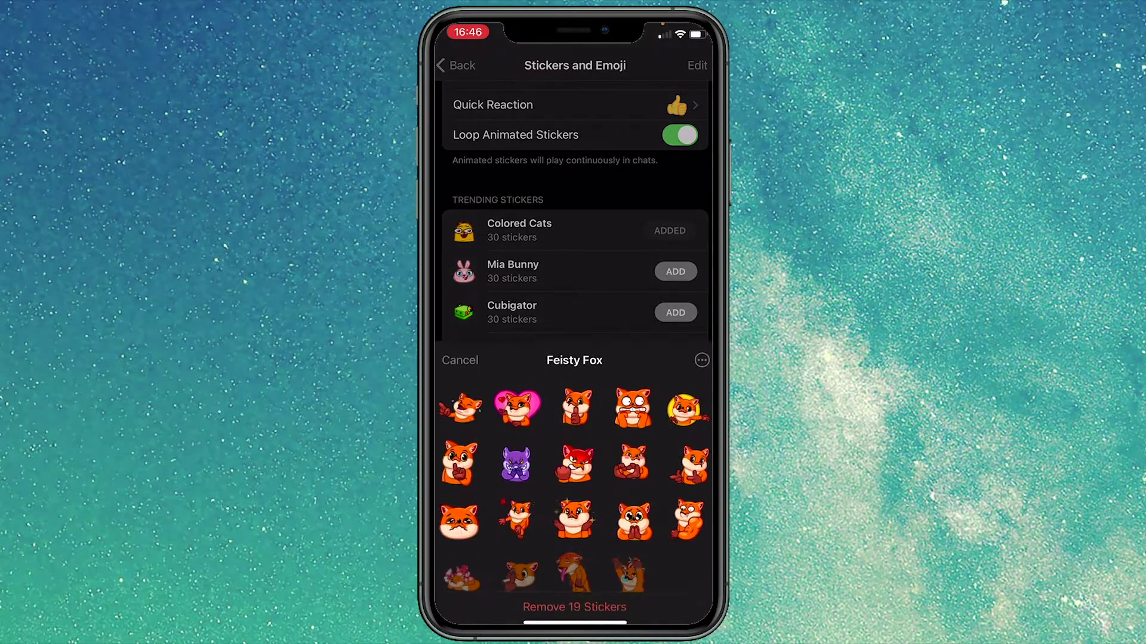
left_click(702, 346)
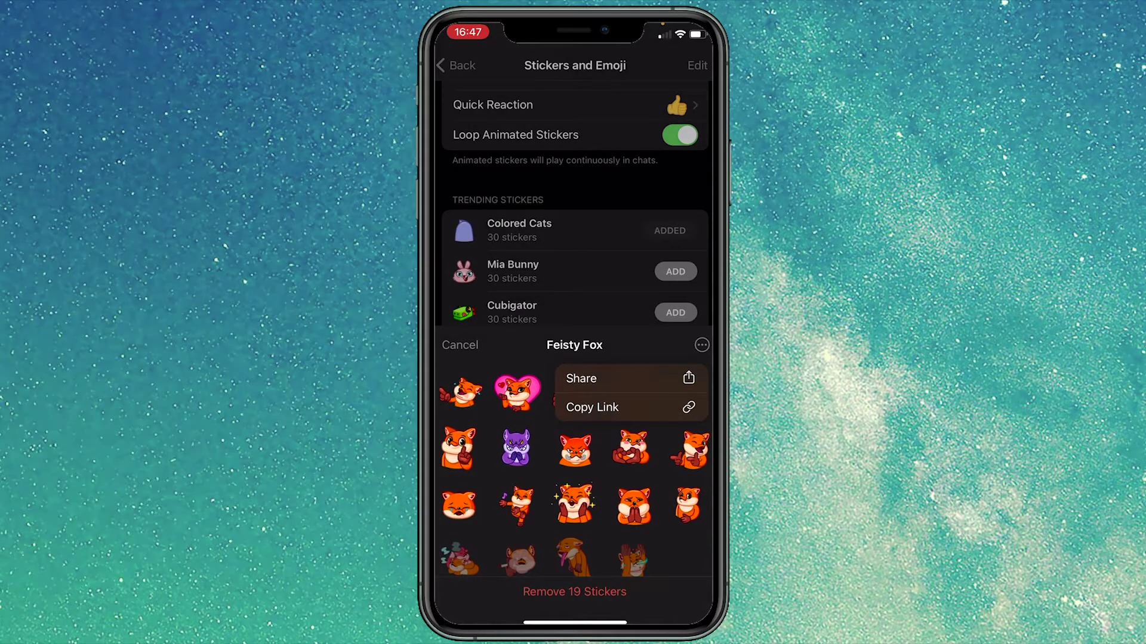
left_click(592, 408)
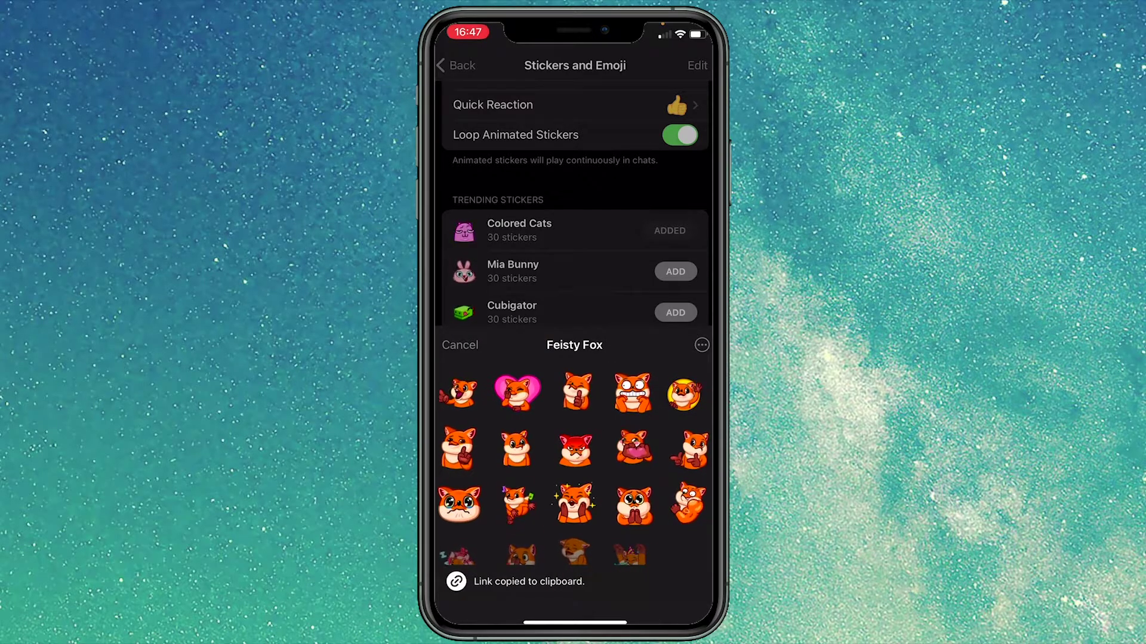
left_click(459, 345)
left_click(456, 65)
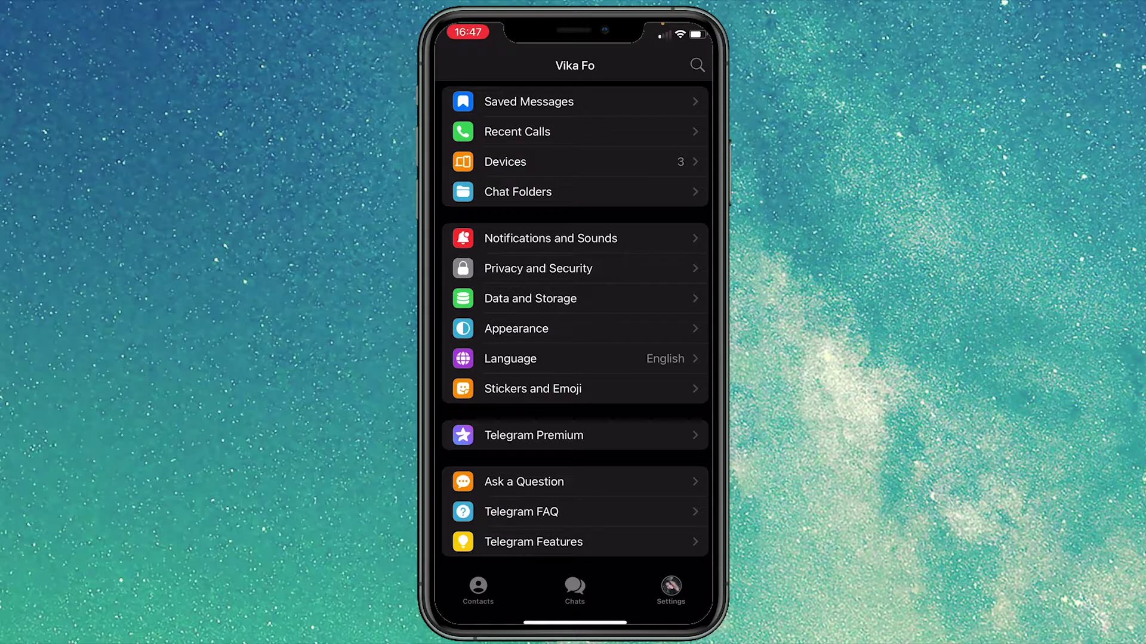
- Paste the TrickyFox pack link to Sticker Downloader, getting trickyfox_tgs.zip (501 KB)
left_click(586, 589)
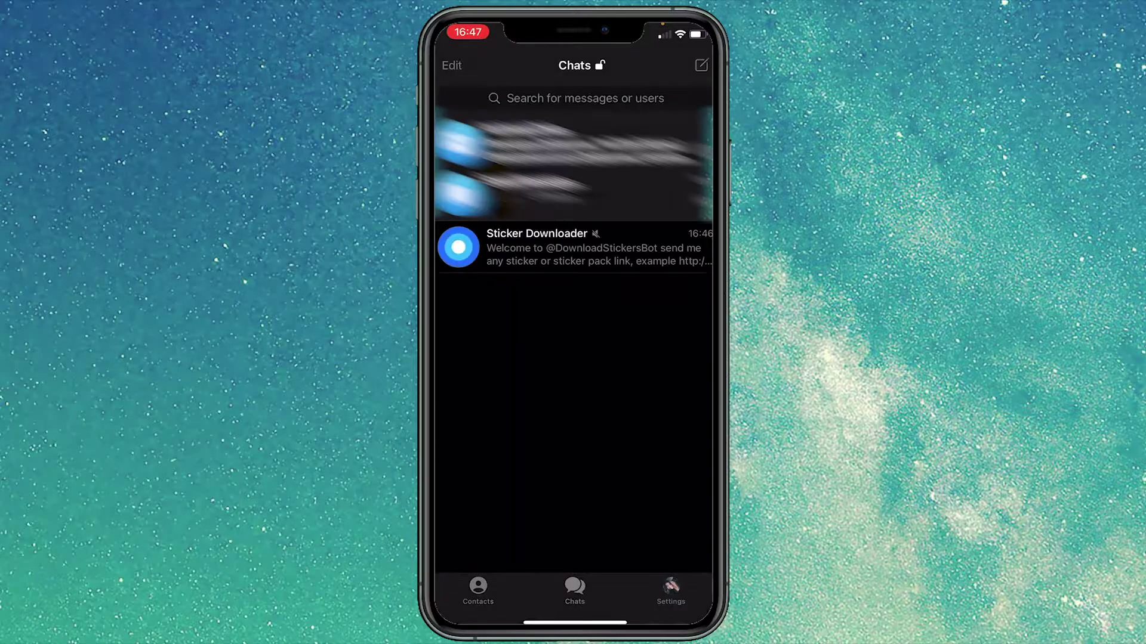
left_click(593, 278)
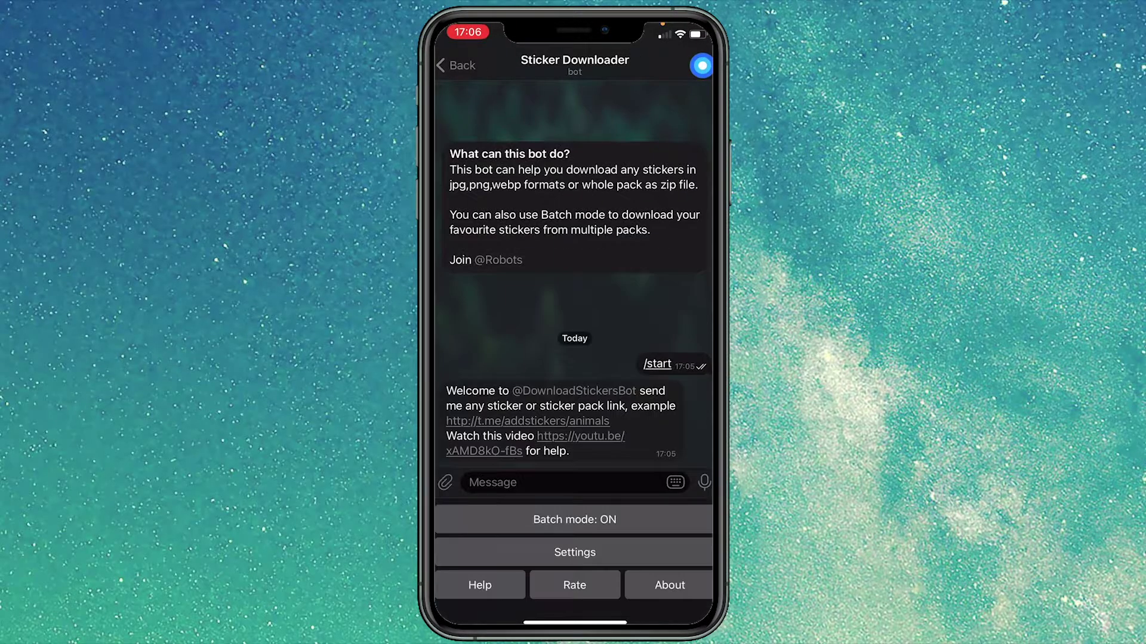
left_click(555, 483)
left_click(511, 378)
left_click(466, 343)
left_click(704, 376)
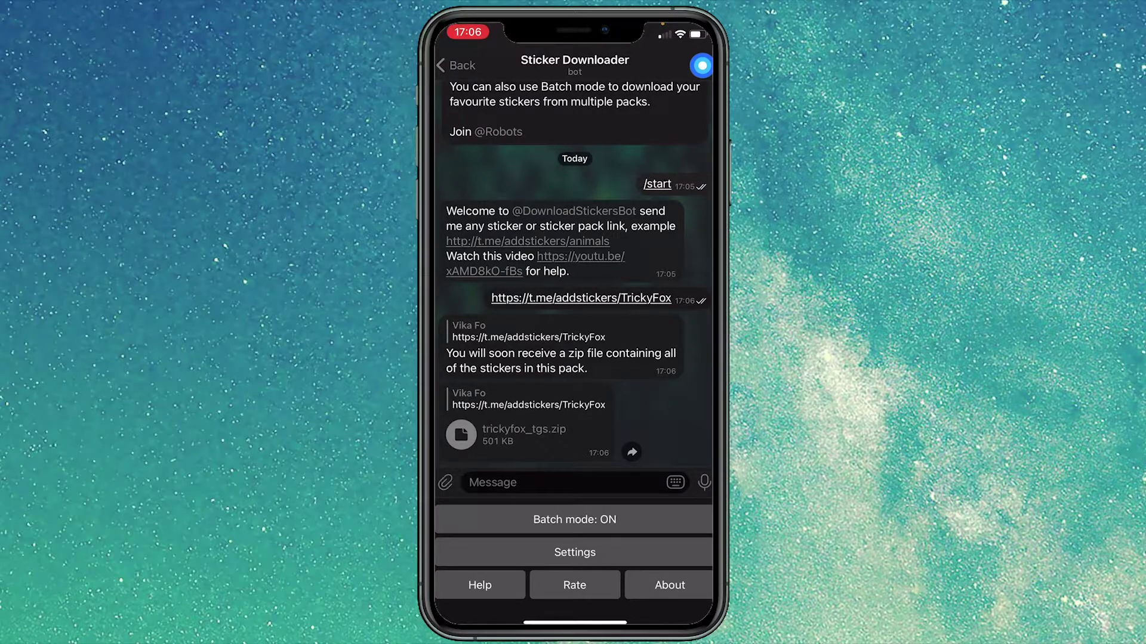
- Set the bot's sticker output to 'jpeg only' via its Settings button
left_click(641, 560)
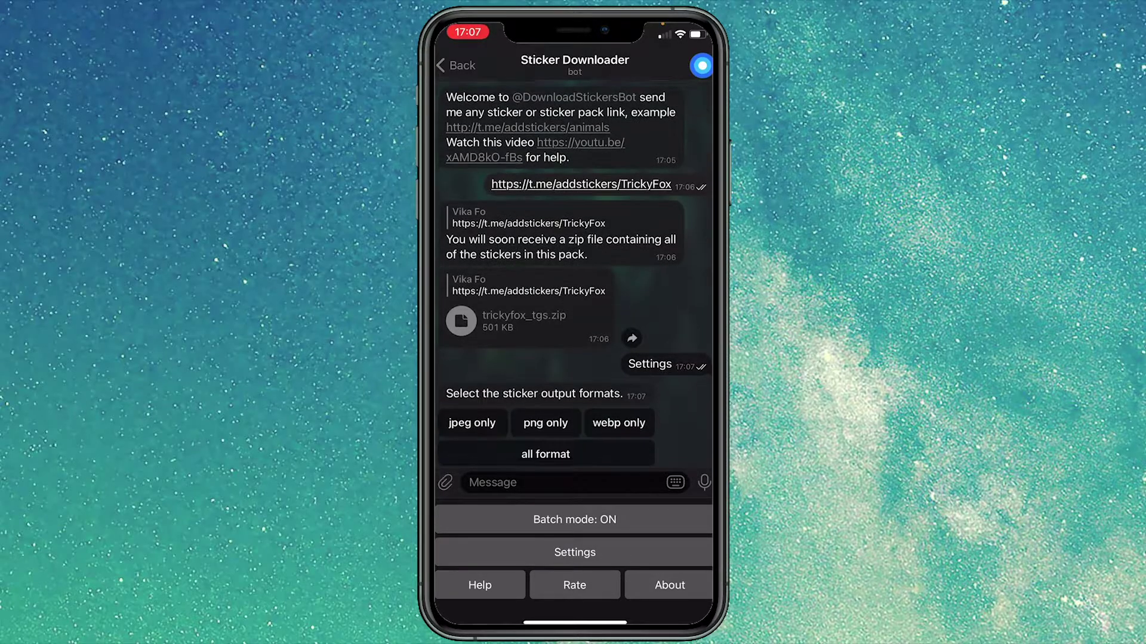
left_click(519, 421)
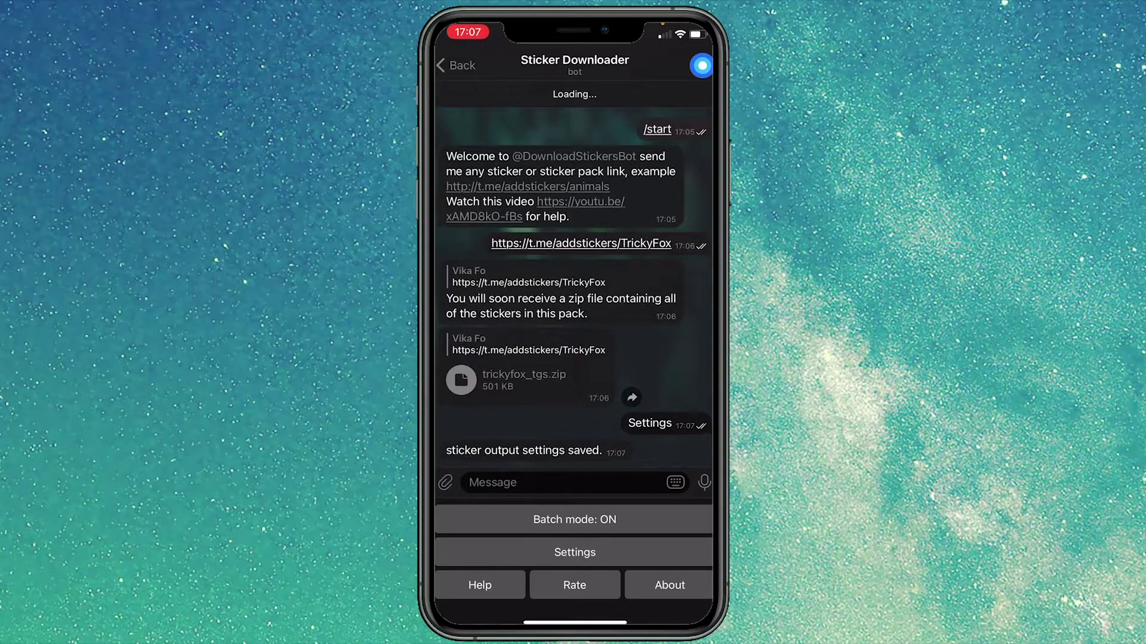
left_click(537, 482)
- Paste and send the TrickyFox pack link to Sticker Downloader again
left_click(471, 378)
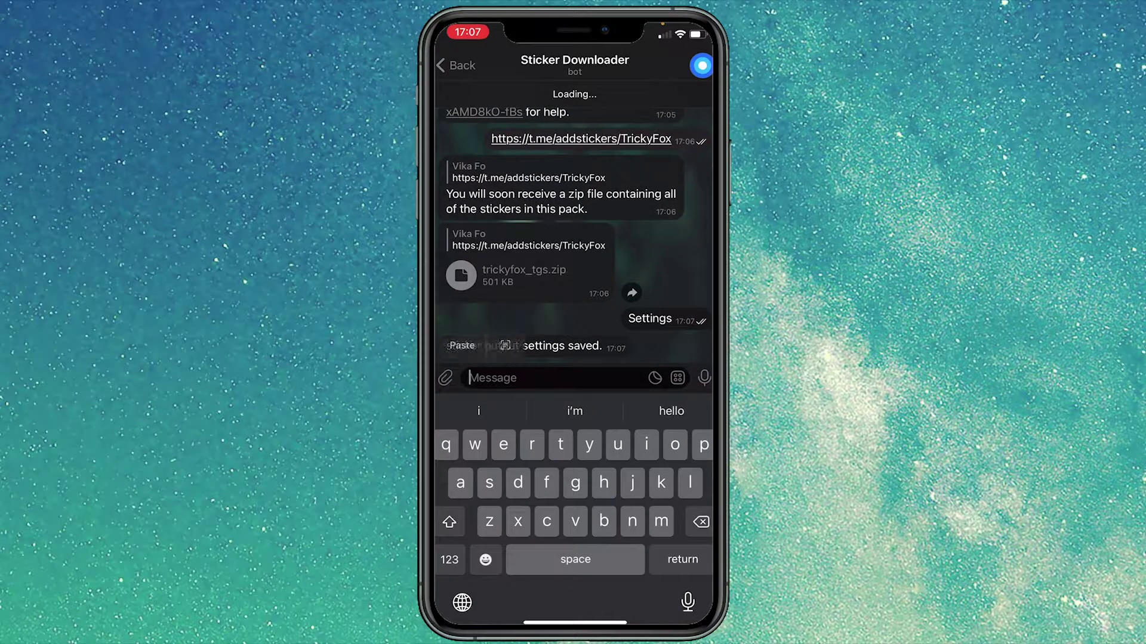
left_click(462, 346)
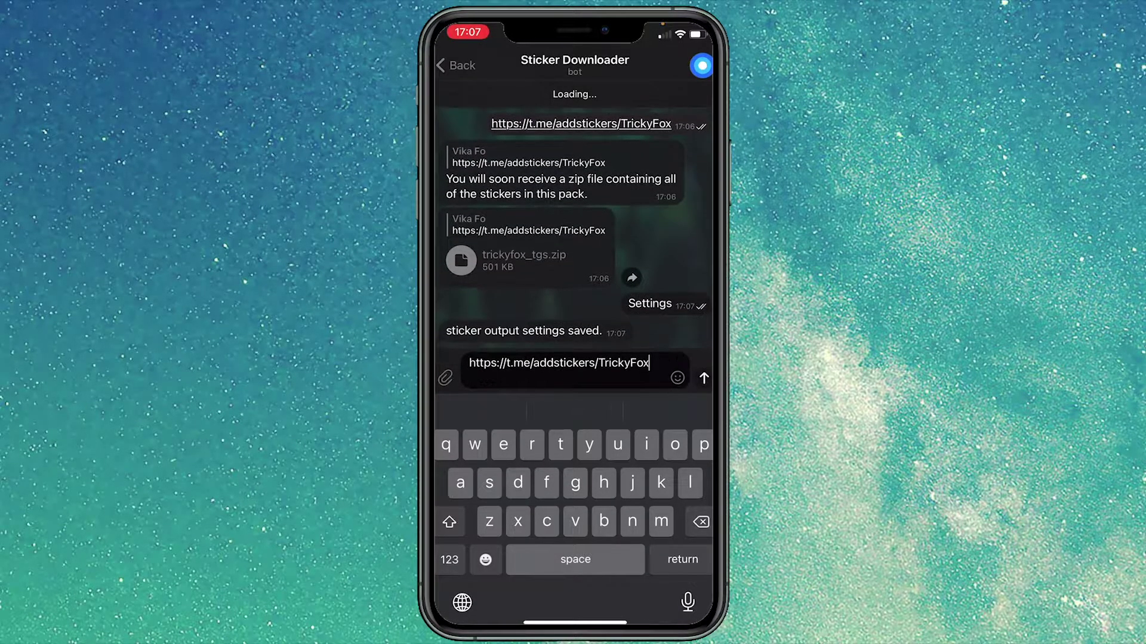
left_click(704, 378)
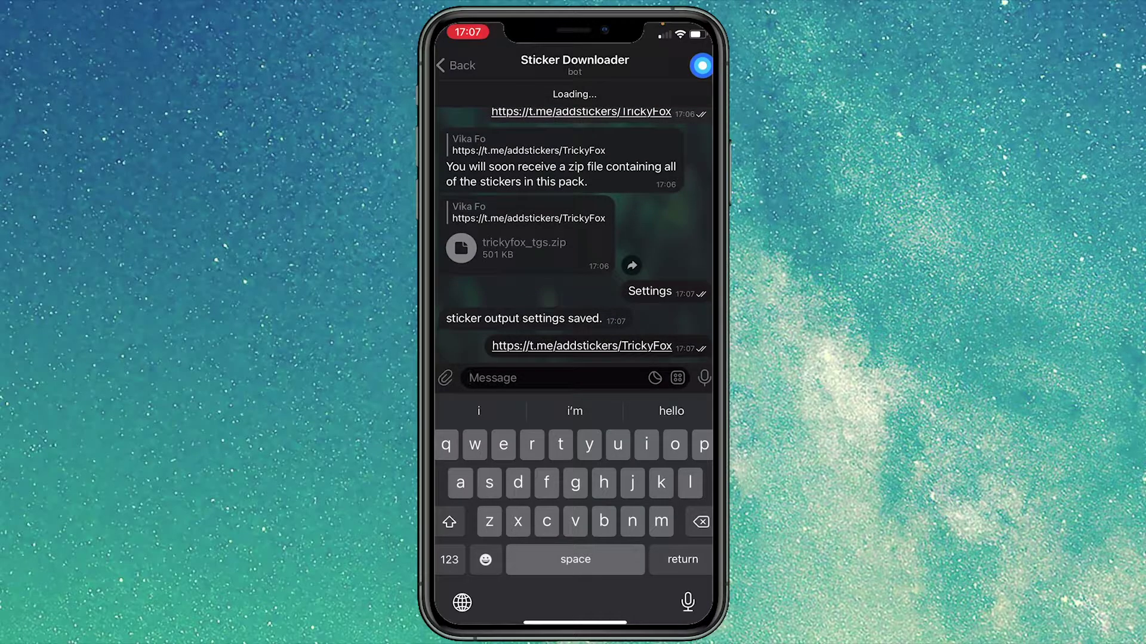